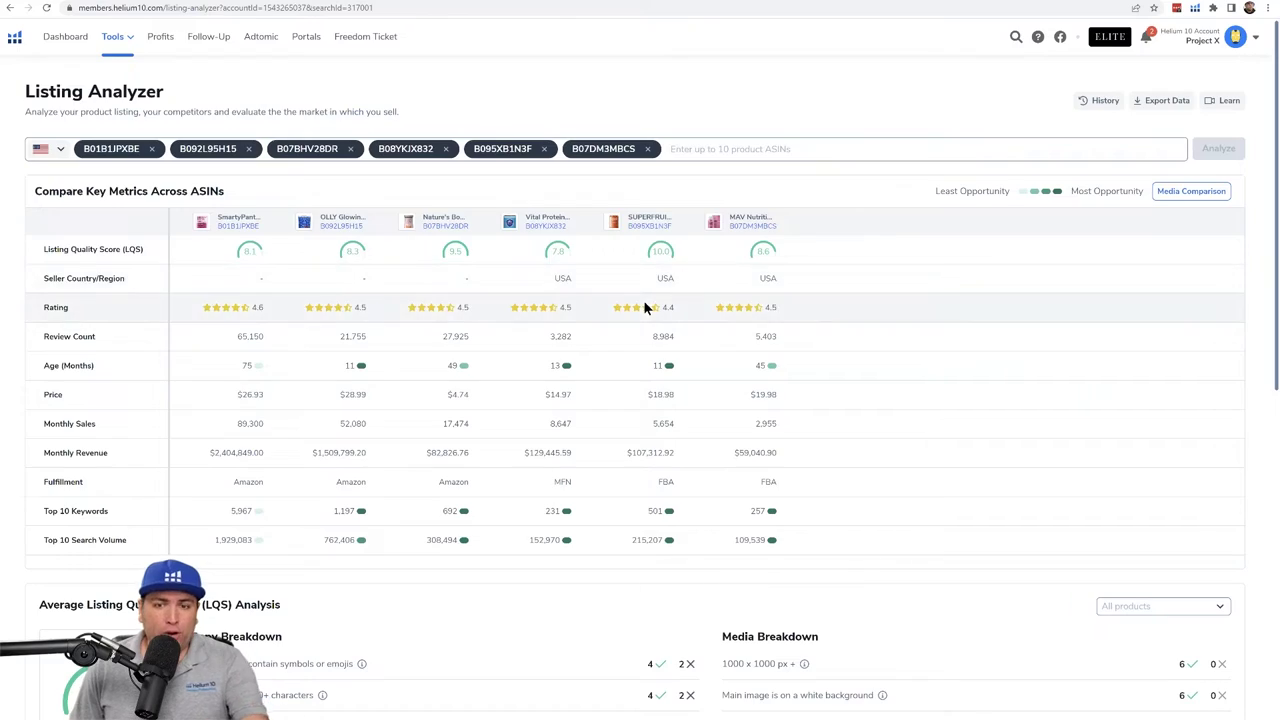
- Open Media Comparison to show listing images and video counts for all six ASINs
scroll(643, 309, up, 3)
scroll(640, 400, up, 1)
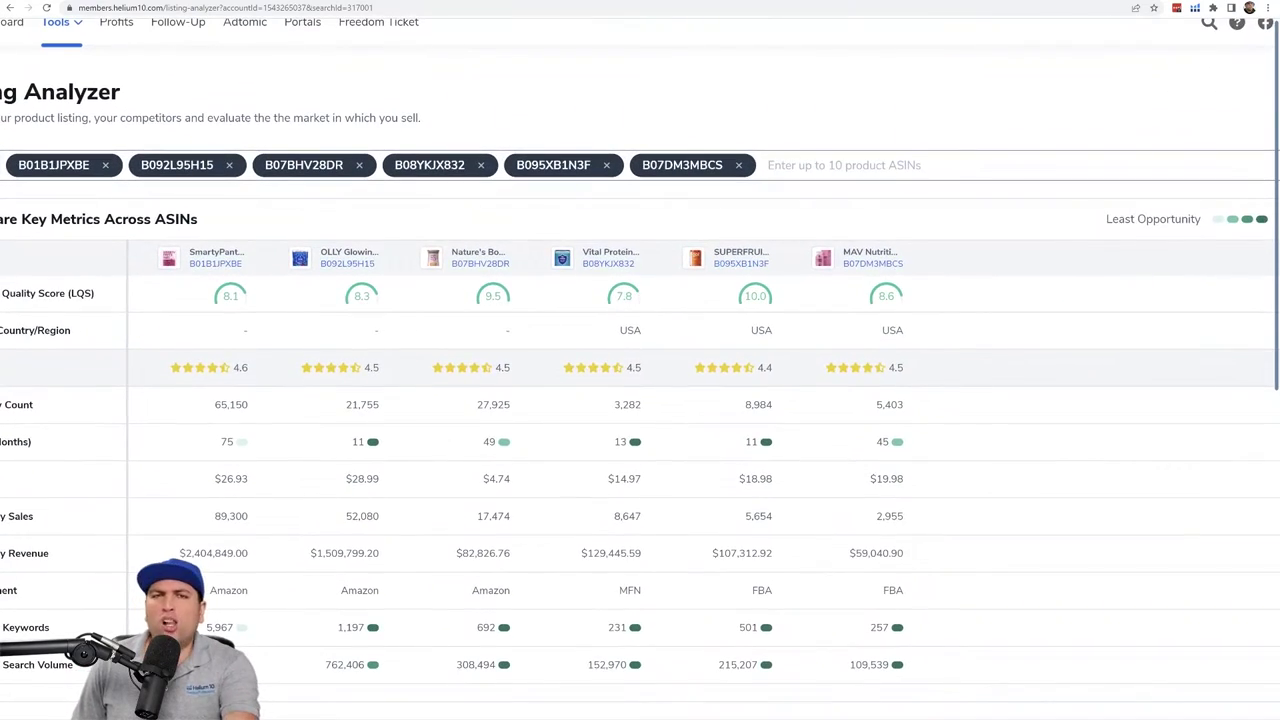
scroll(640, 400, right, 5)
scroll(652, 309, up, 3)
scroll(652, 309, right, 4)
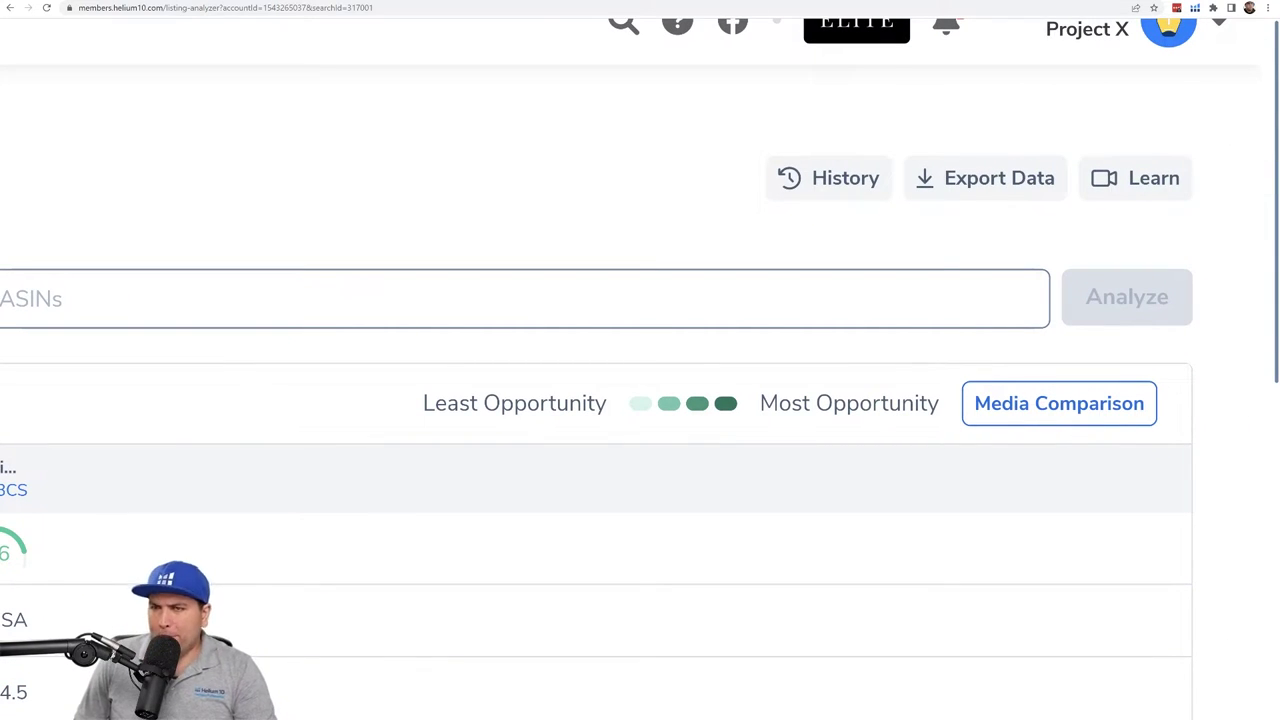
click(1052, 404)
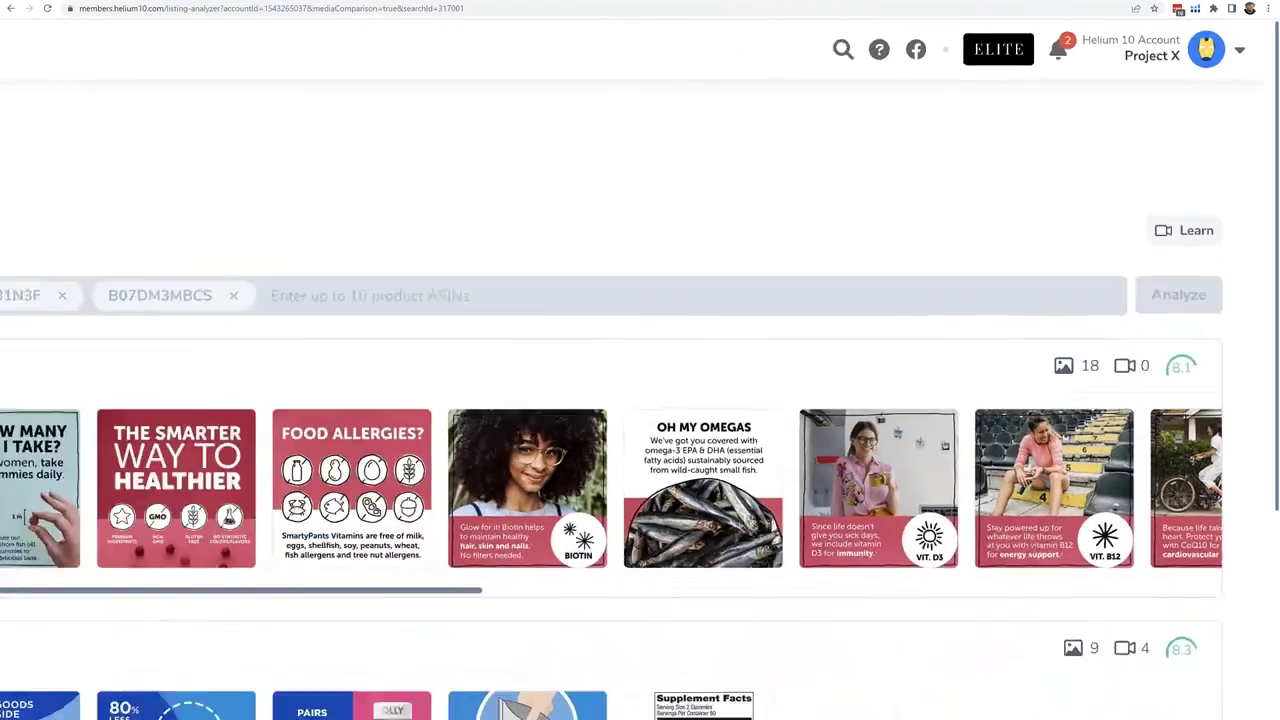
scroll(866, 343, down, 1)
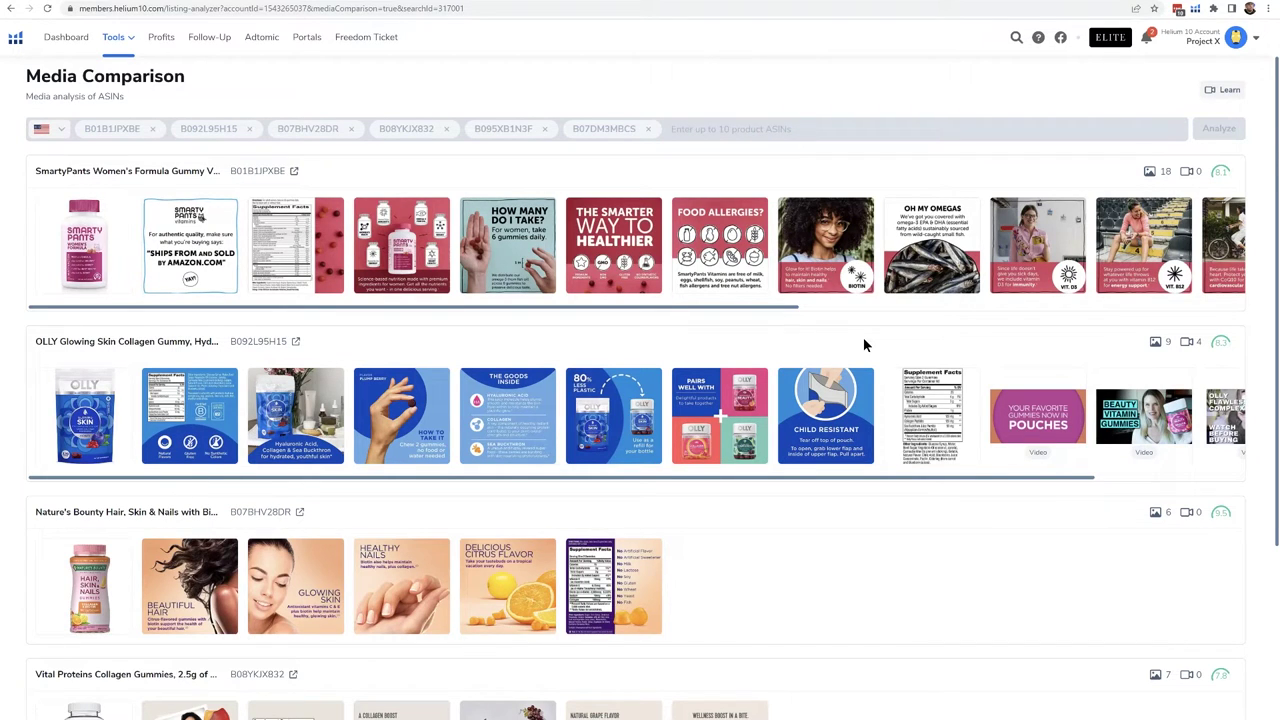
scroll(837, 388, down, 7)
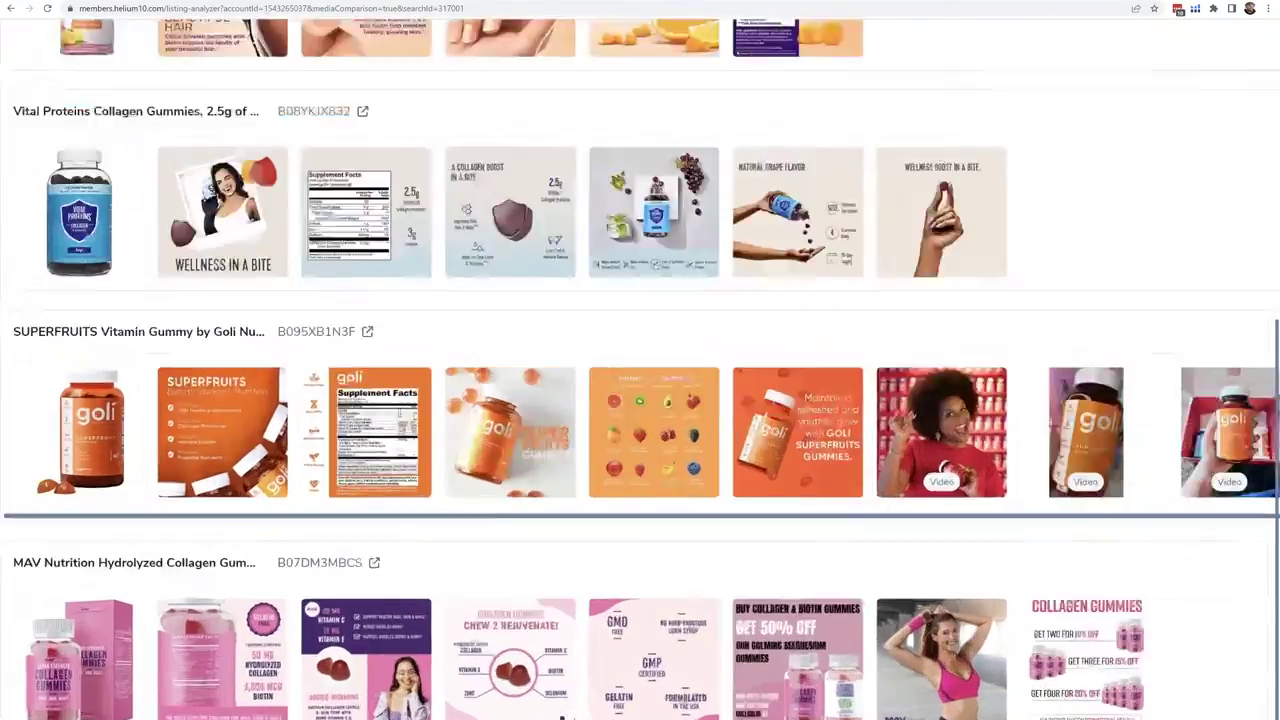
scroll(208, 177, up, 4)
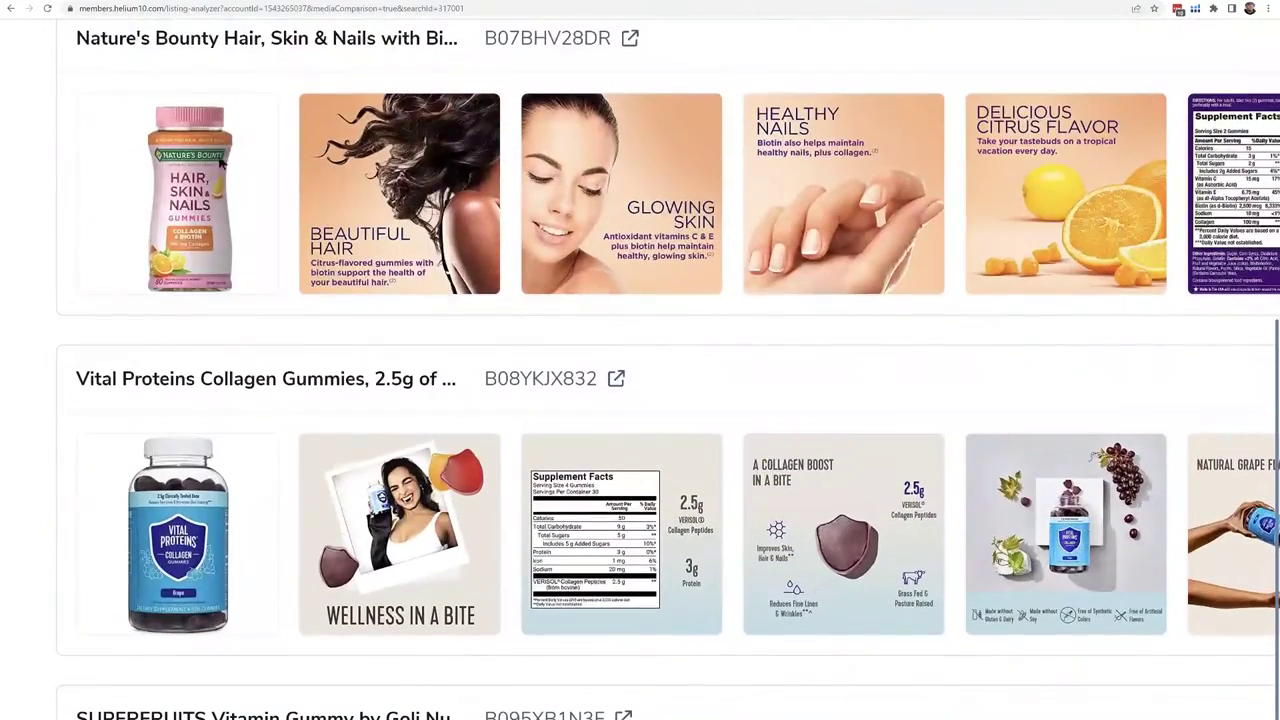
scroll(166, 180, down, 2)
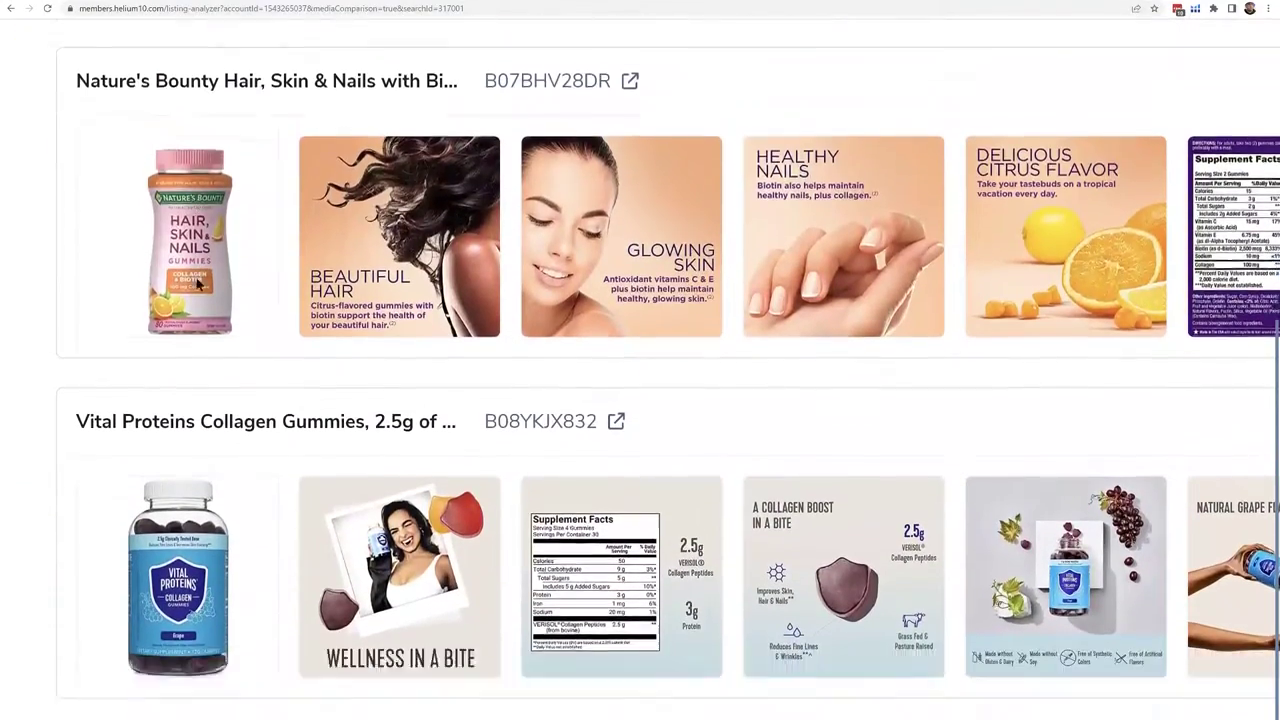
scroll(197, 386, down, 5)
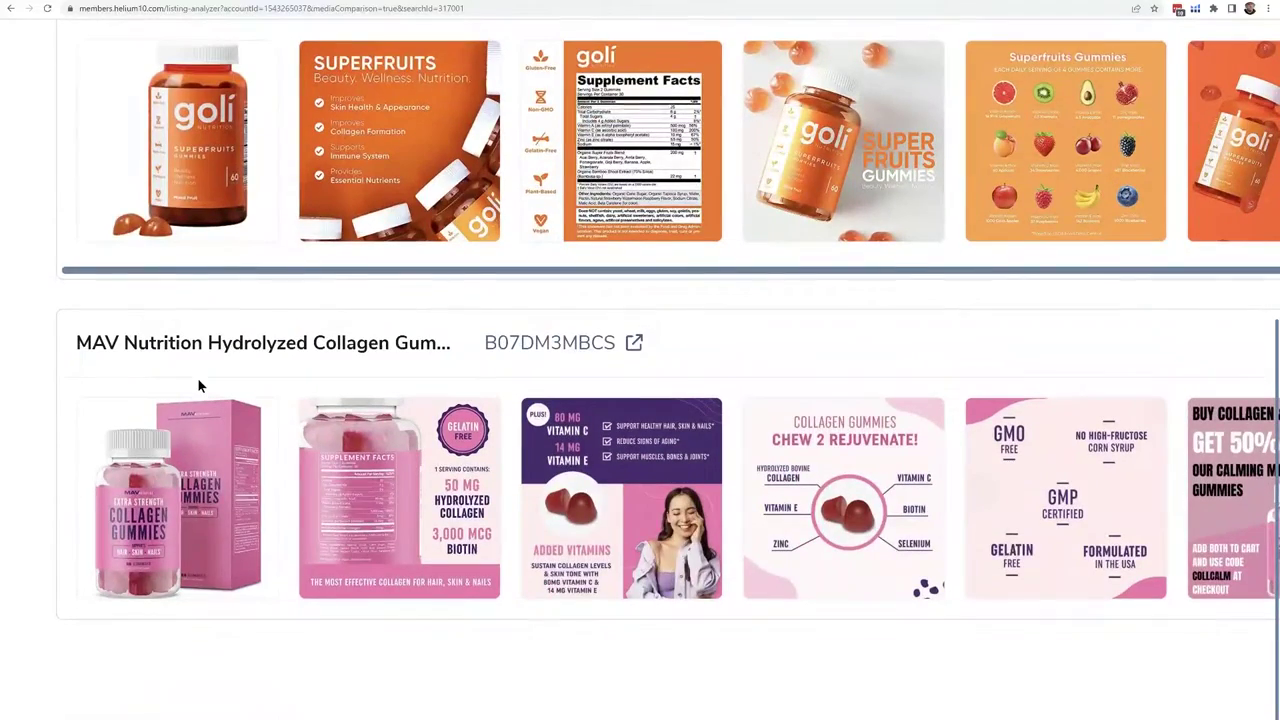
scroll(793, 512, down, 2)
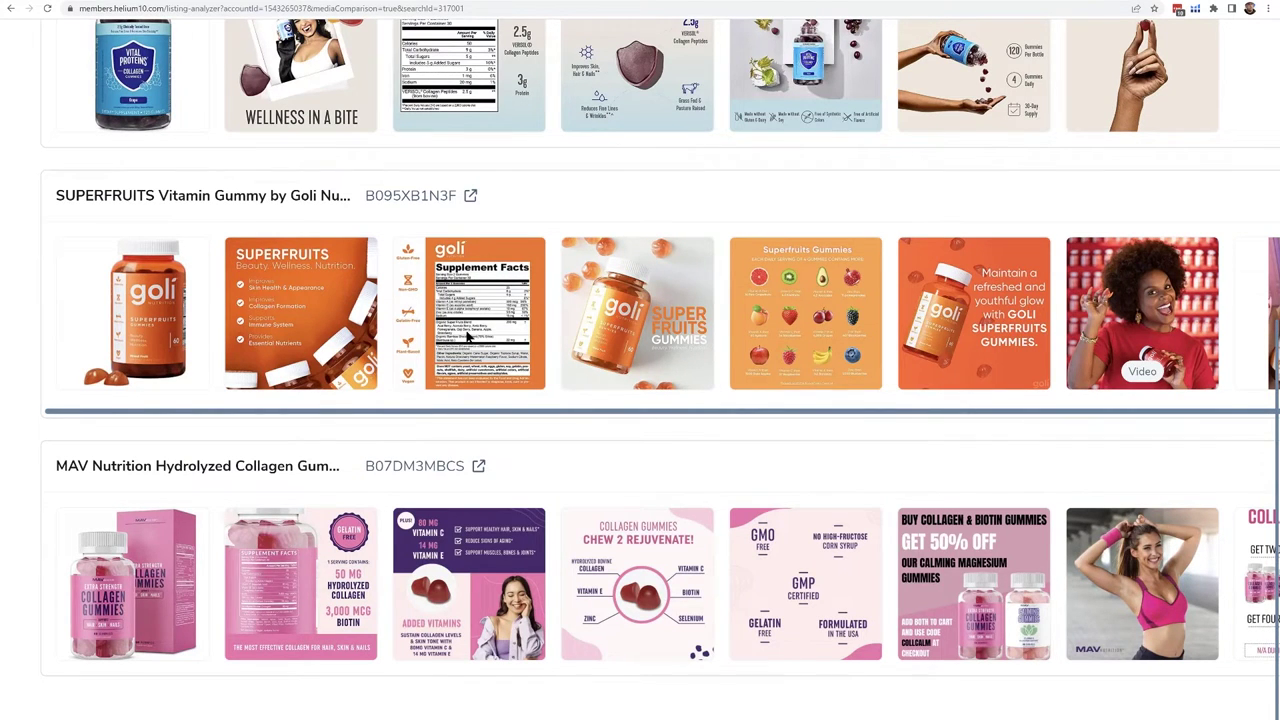
scroll(467, 337, up, 4)
scroll(465, 452, up, 1)
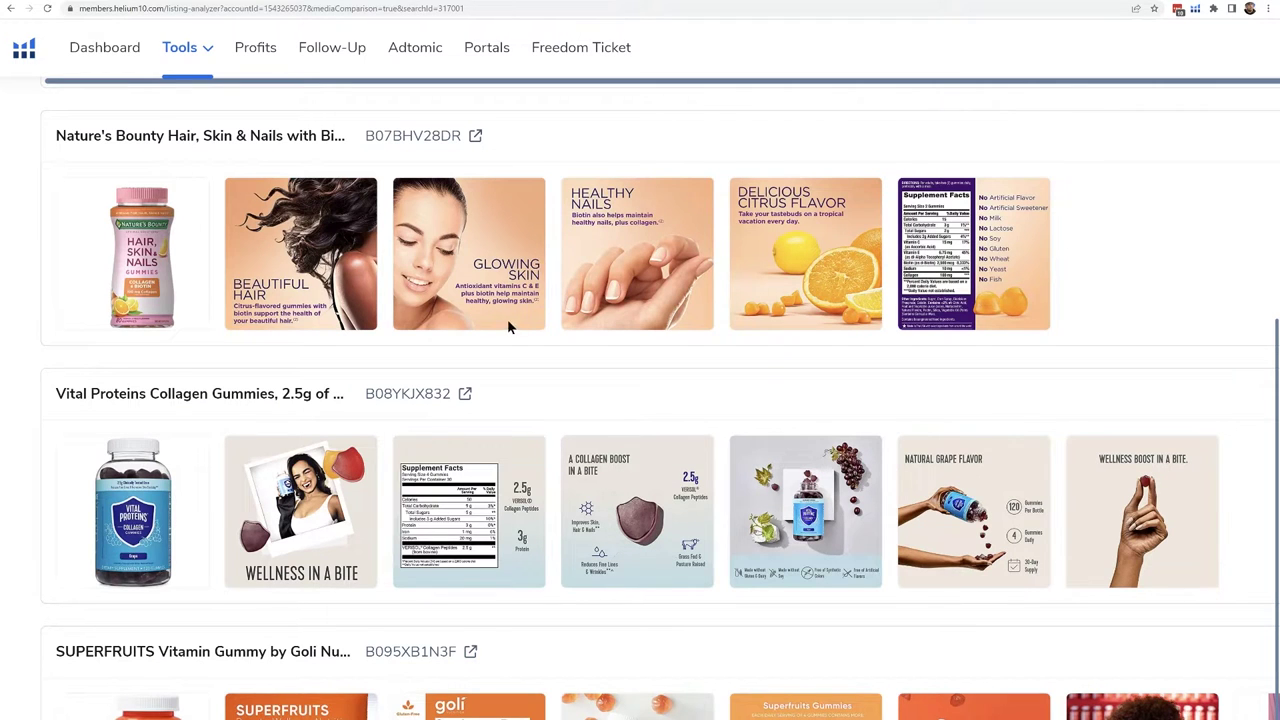
scroll(521, 340, down, 1)
scroll(839, 427, down, 3)
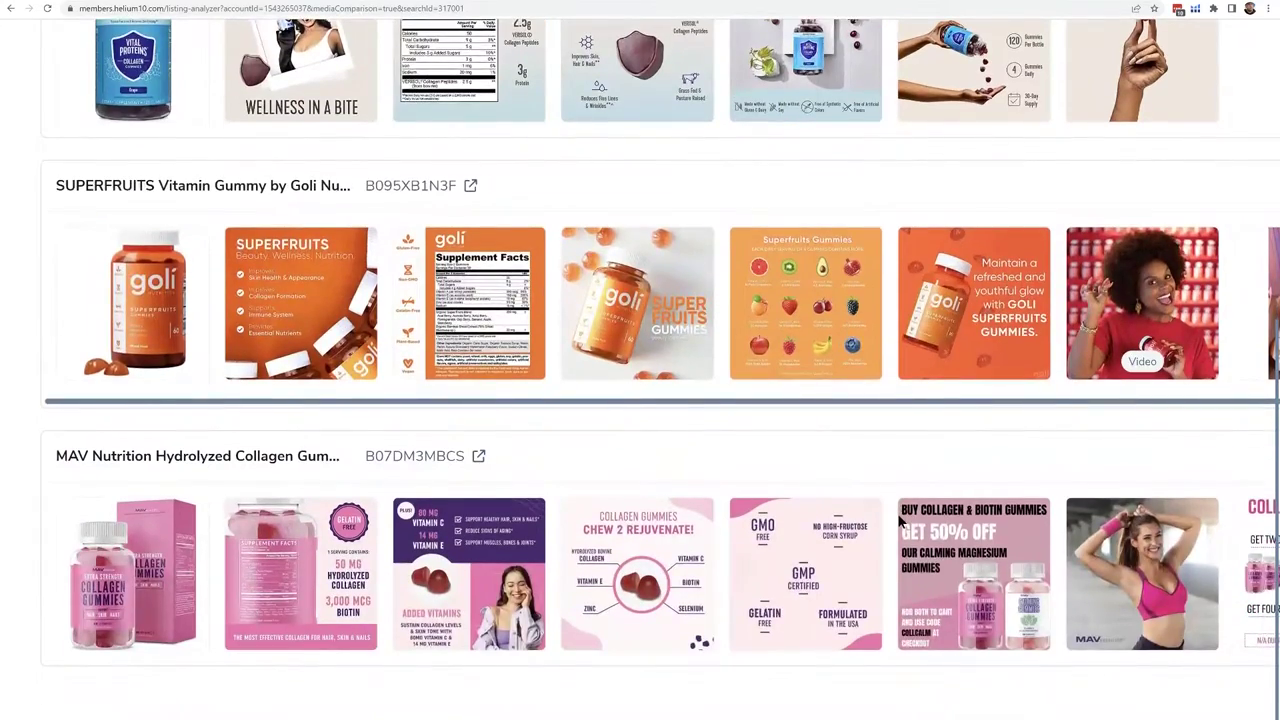
key(ctrl+minus)
key(ctrl+minus)
key(ctrl+minus)
key(ctrl+minus)
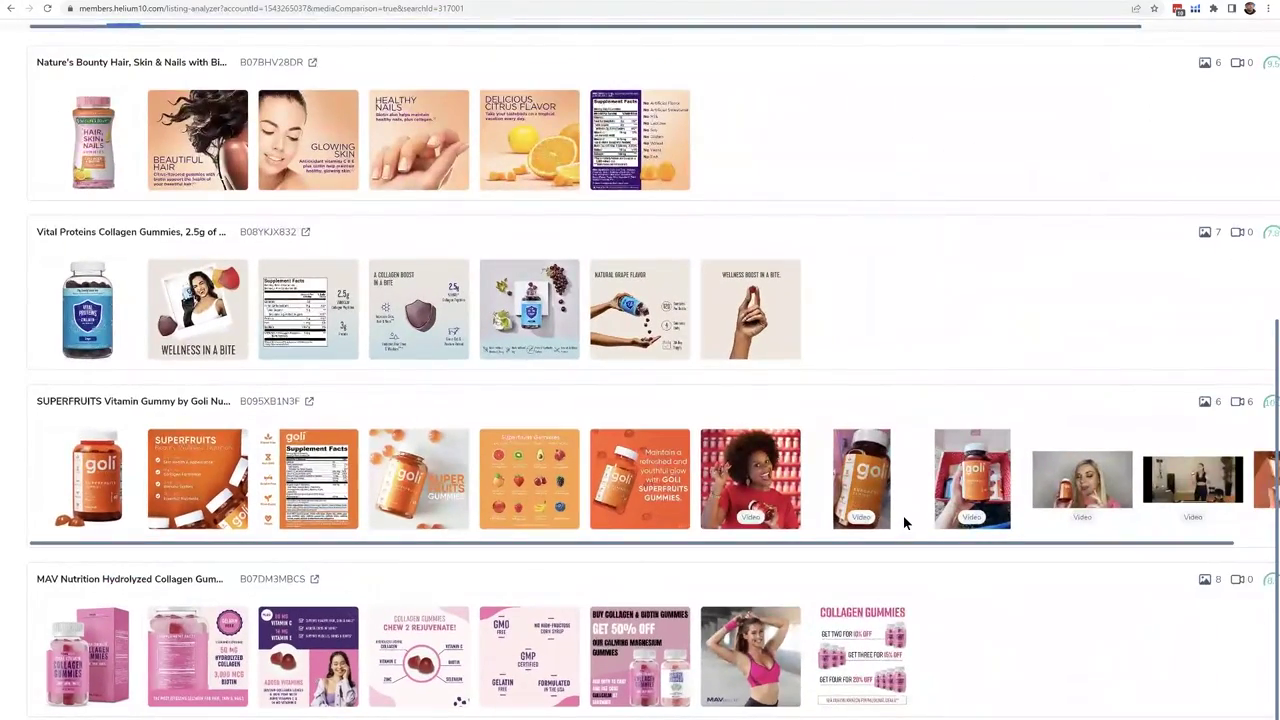
key(ctrl+minus)
key(ctrl+plus)
key(ctrl+plus)
key(ctrl+plus)
key(ctrl+minus)
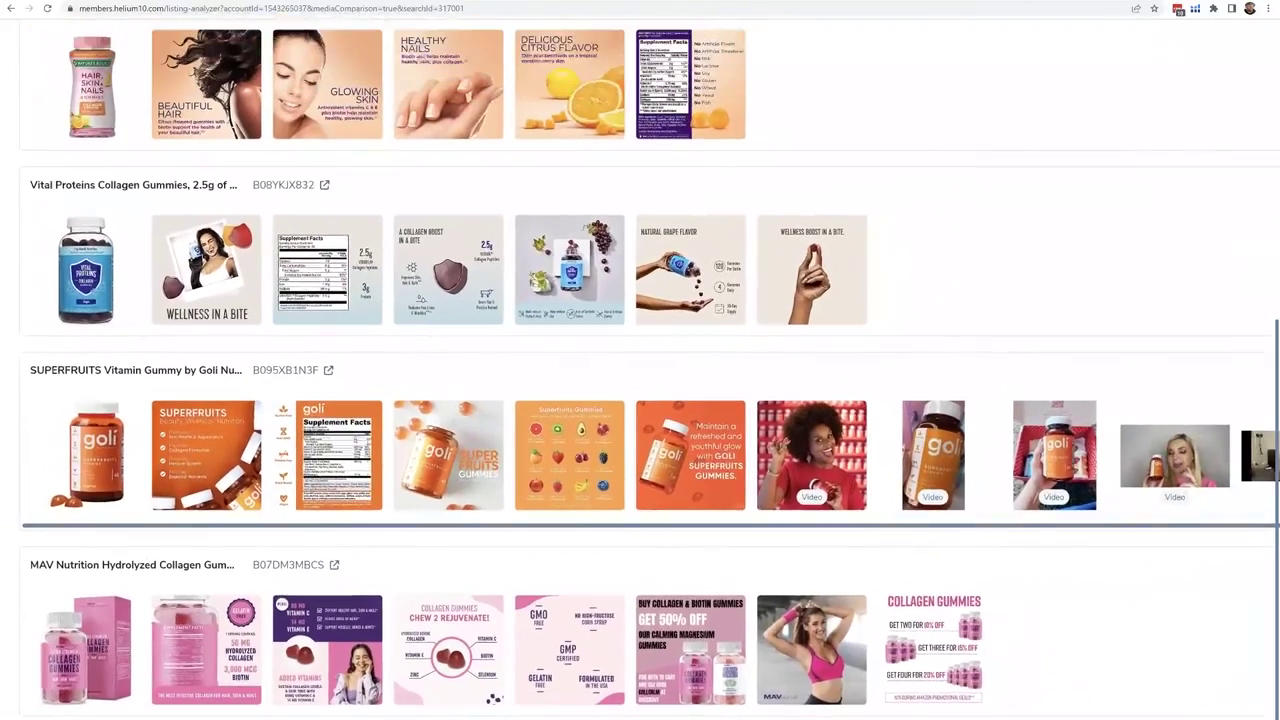
scroll(650, 368, up, 1)
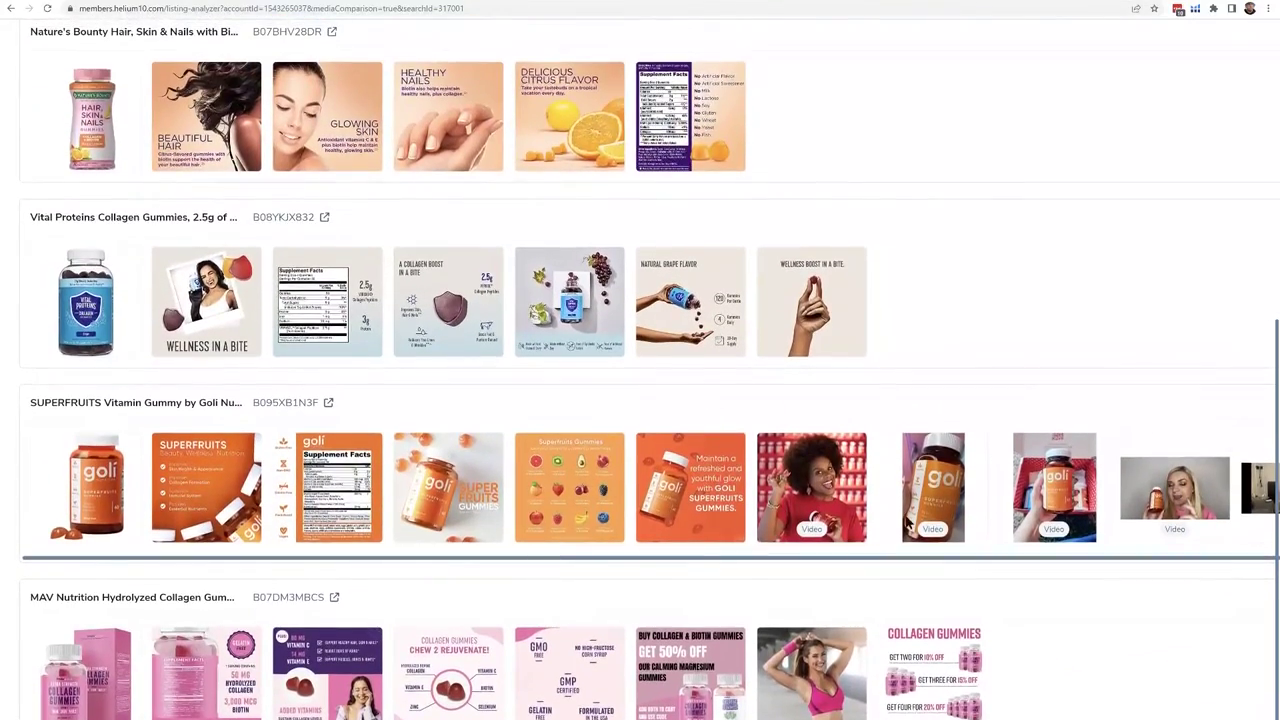
scroll(727, 438, up, 5)
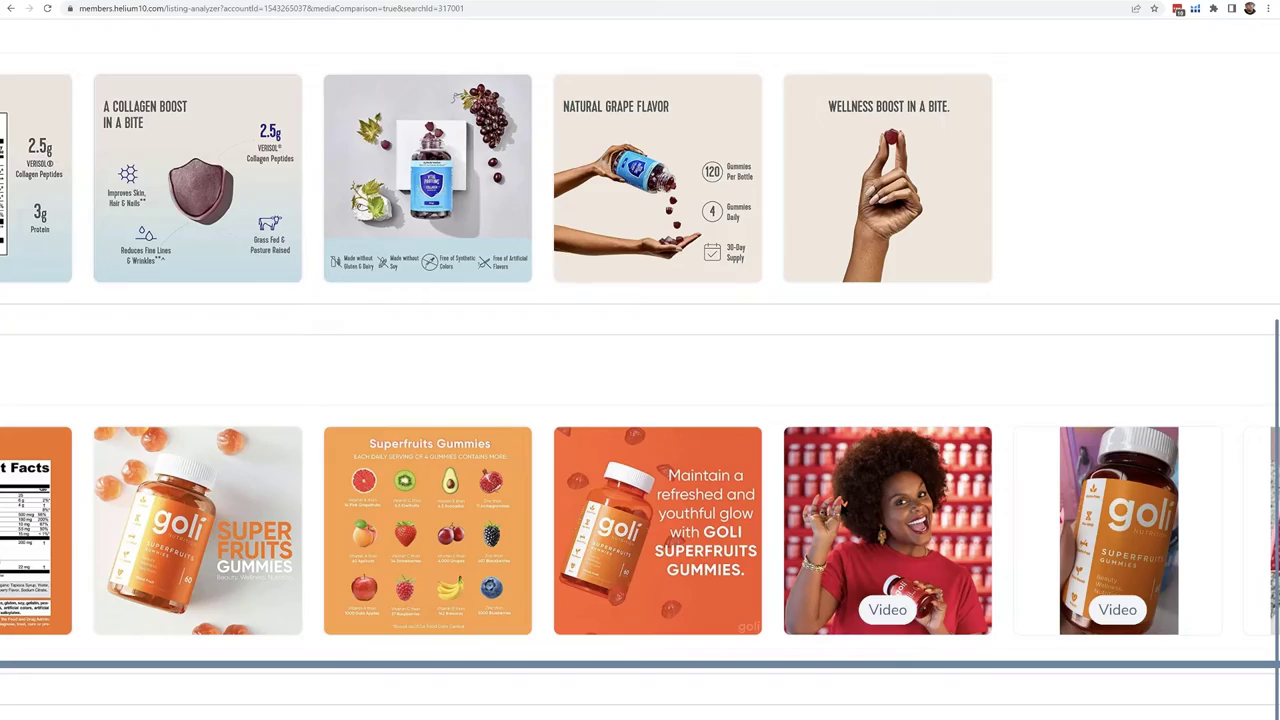
scroll(640, 600, down, 5)
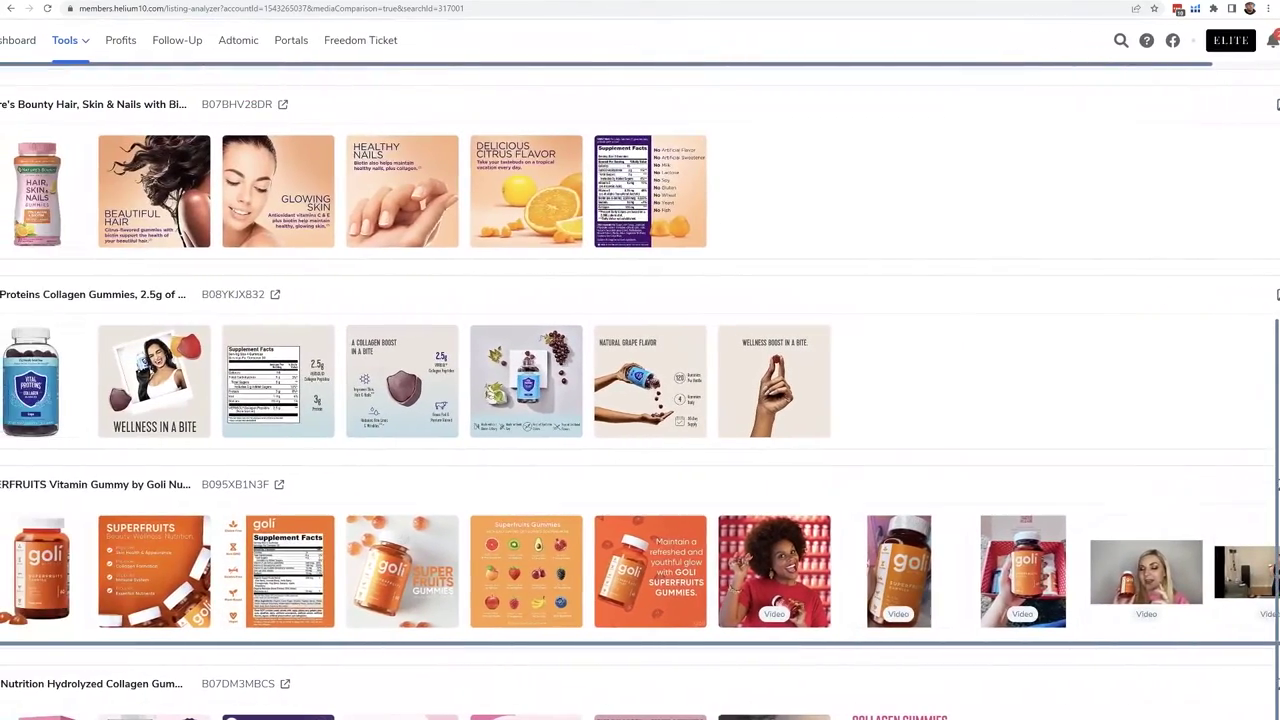
scroll(825, 455, up, 5)
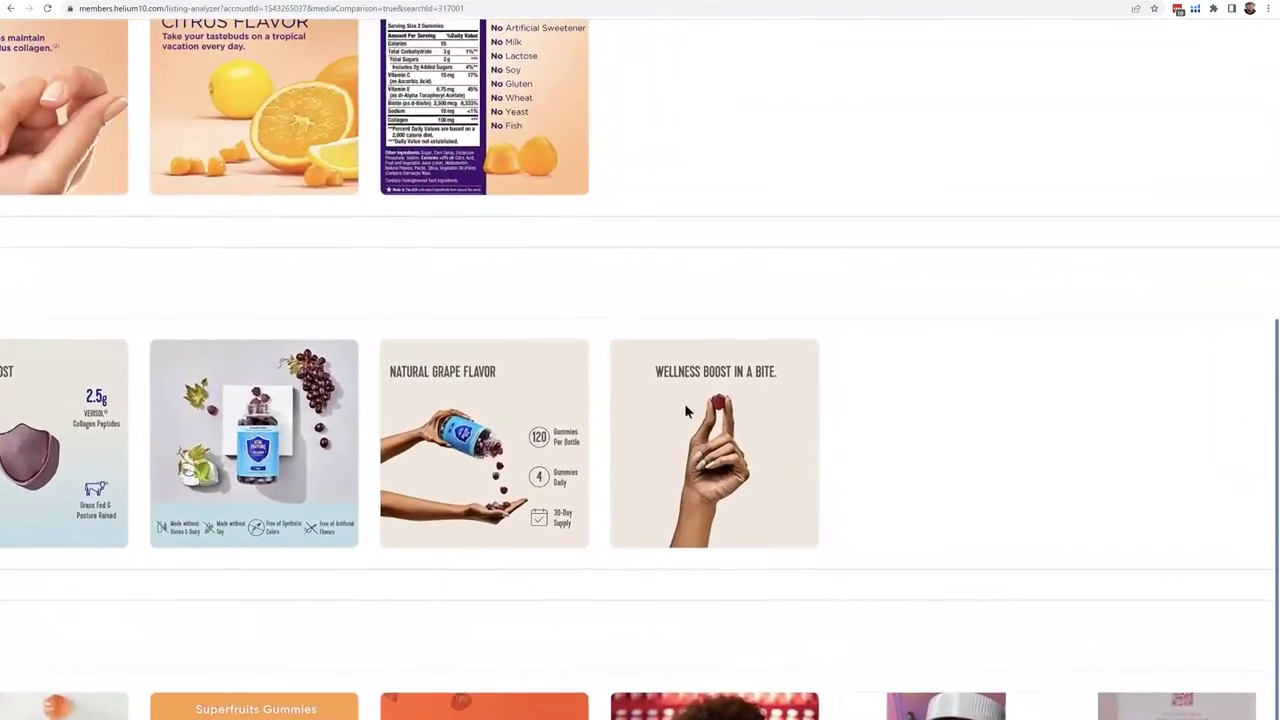
scroll(686, 398, down, 5)
scroll(694, 209, up, 2)
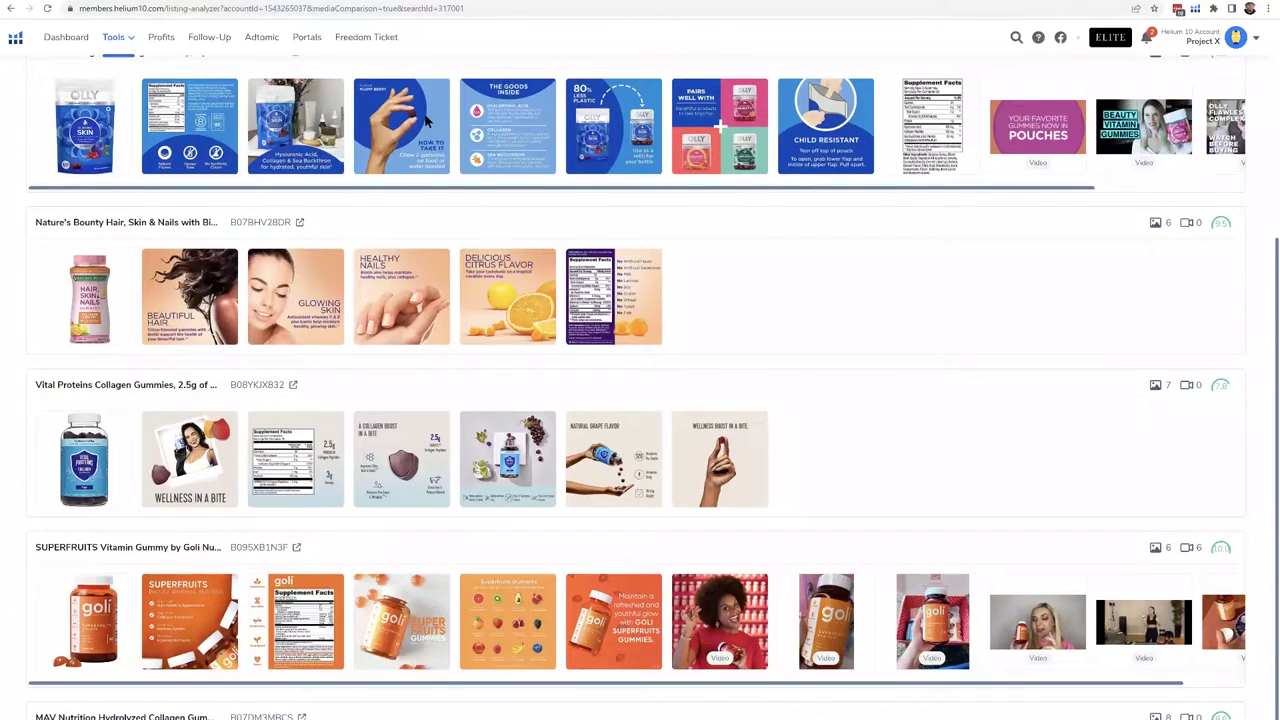
scroll(1097, 422, up, 3)
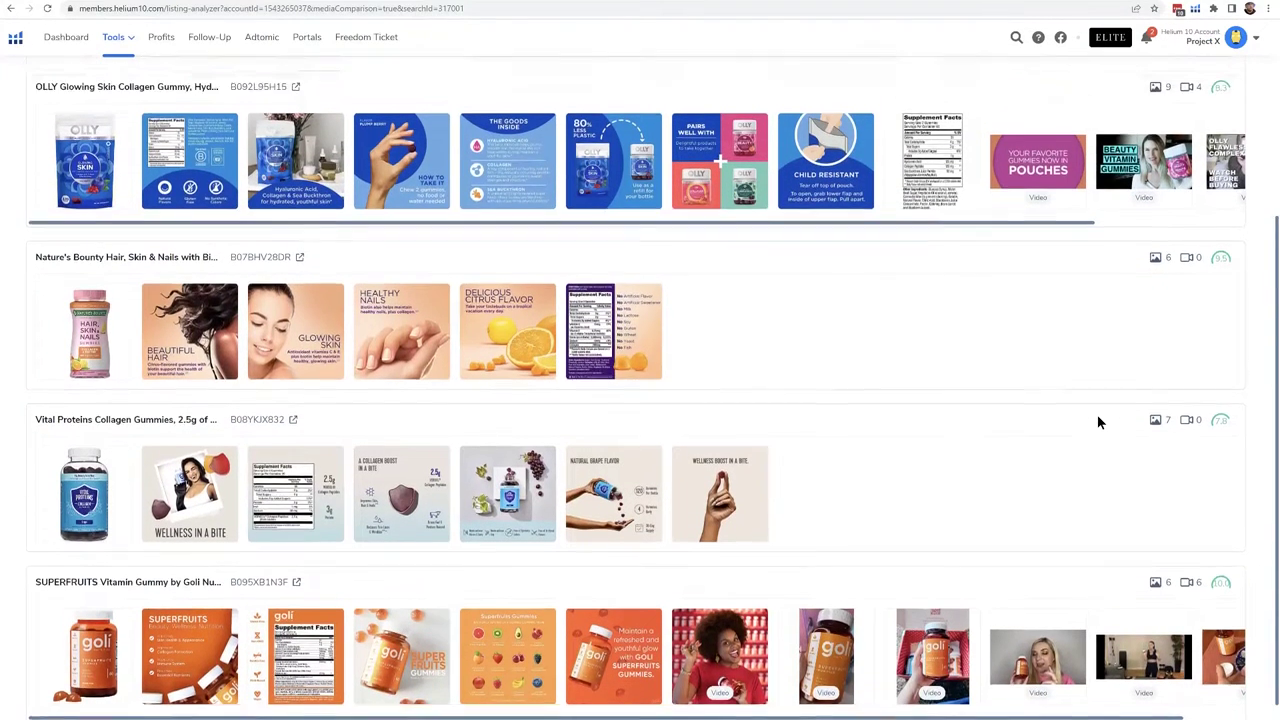
scroll(1097, 422, up, 1)
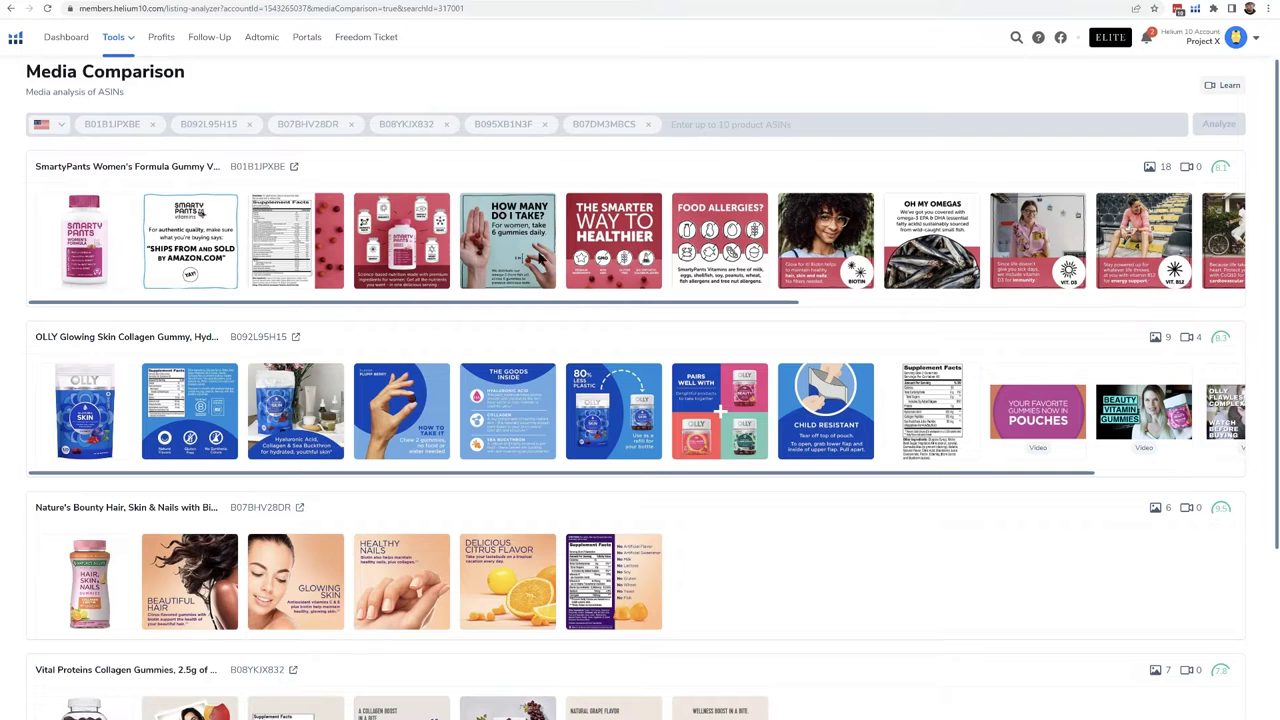
scroll(566, 316, up, 1)
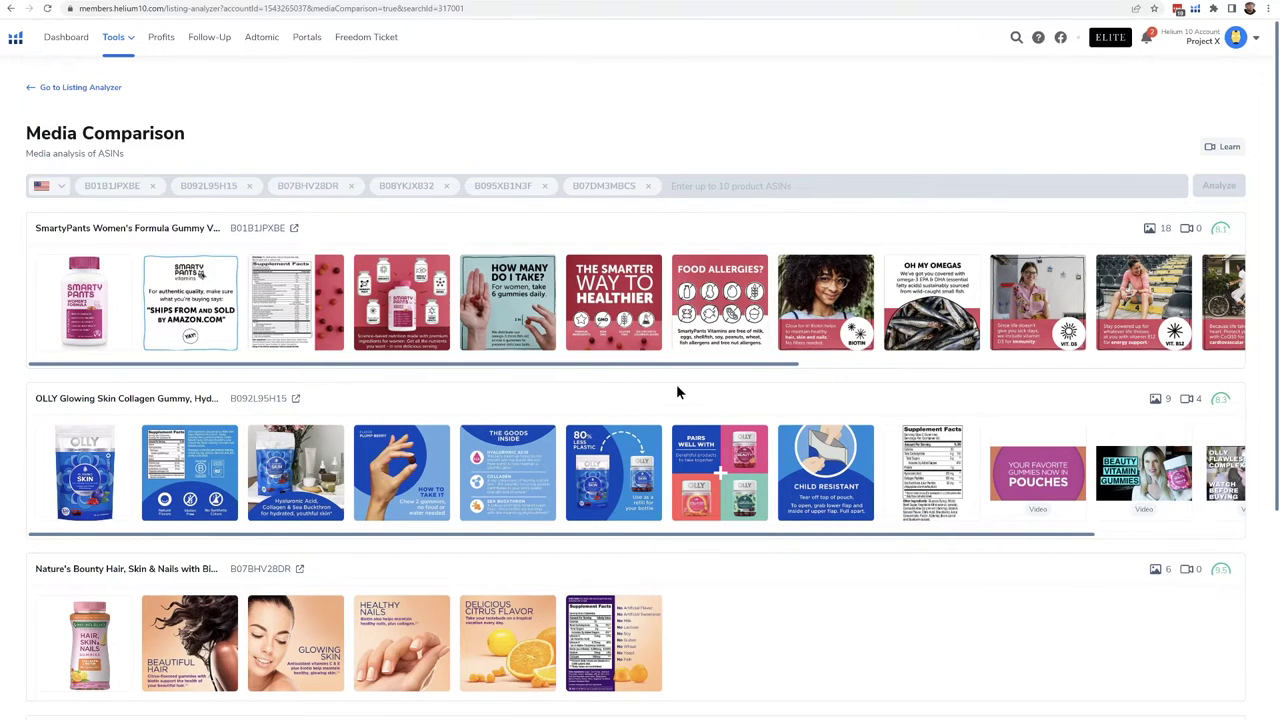
scroll(394, 187, down, 1)
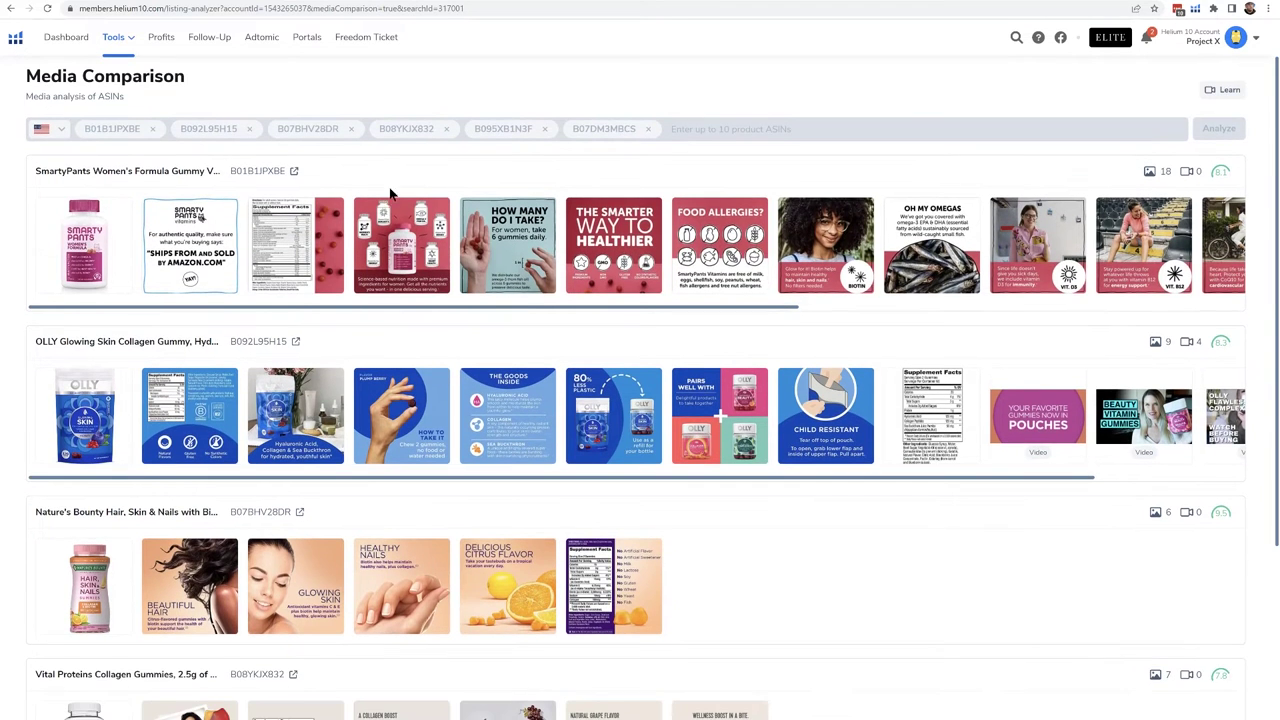